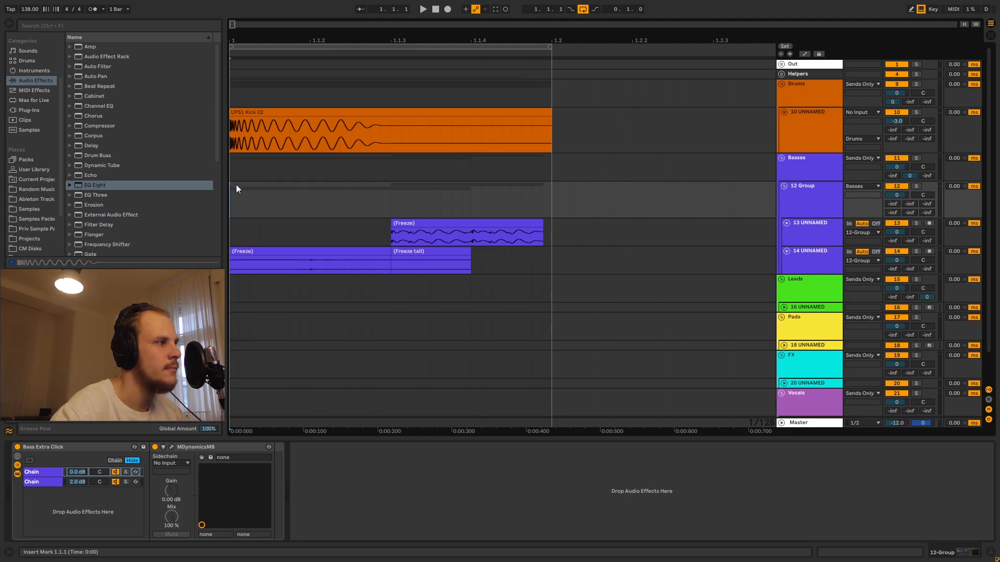
# - Play back the kick and bass loop, and turn off the Bass Extra Click rack on the 12 Group track
pyautogui.press('space')
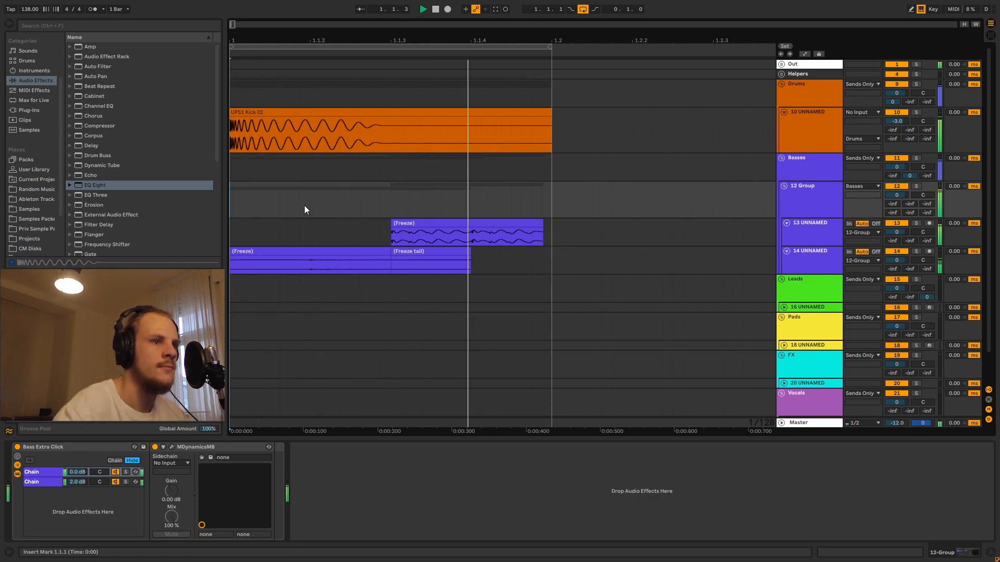
pyautogui.press('space')
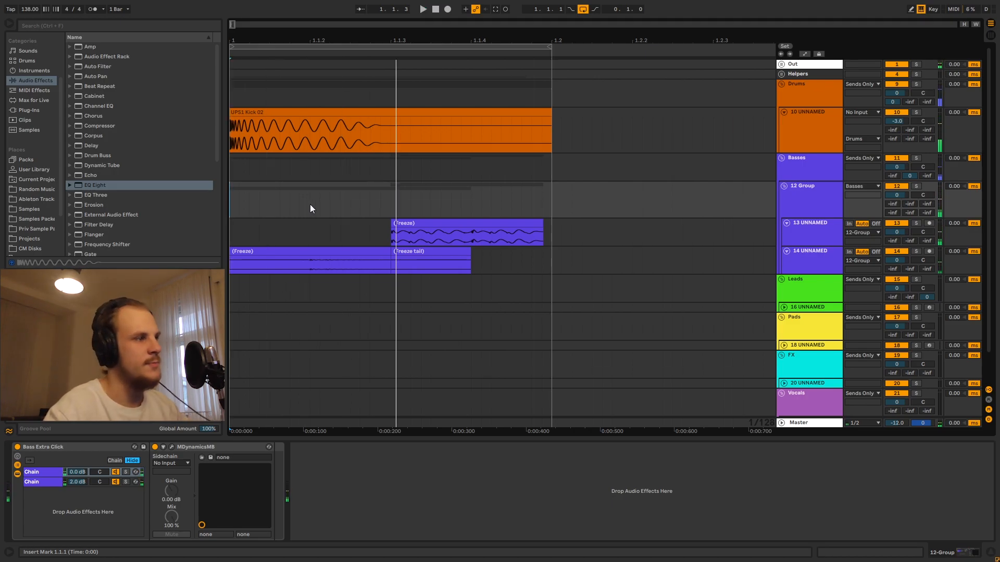
pyautogui.click(811, 200)
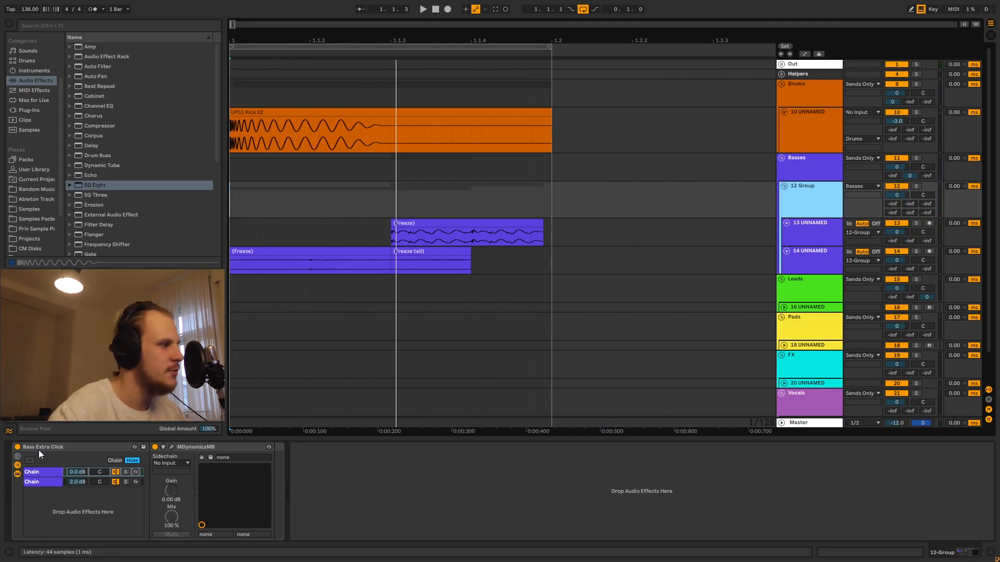
pyautogui.click(17, 447)
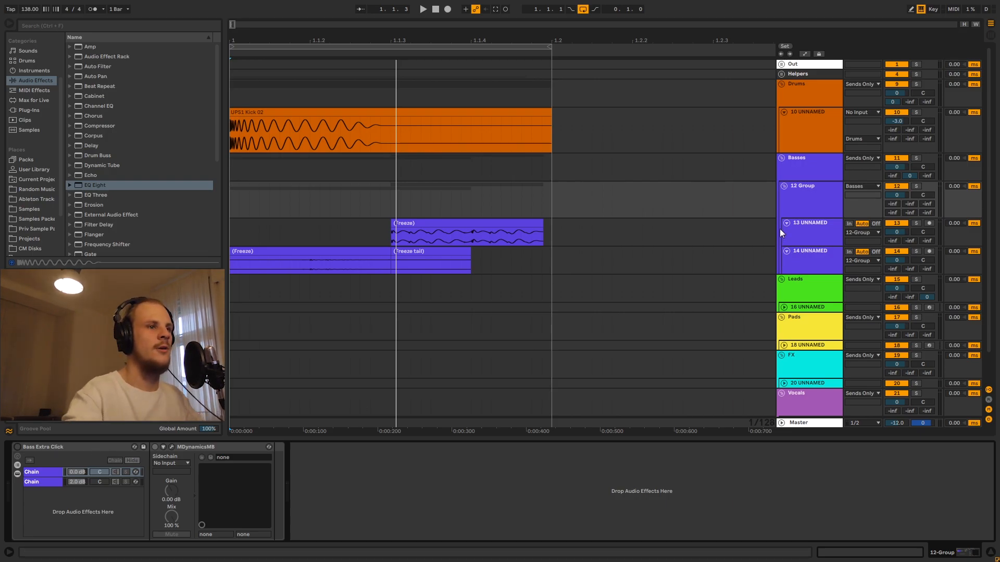
# - Solo the bass layer on track 13 inside the group and play the loop to hear it alone
pyautogui.click(817, 232)
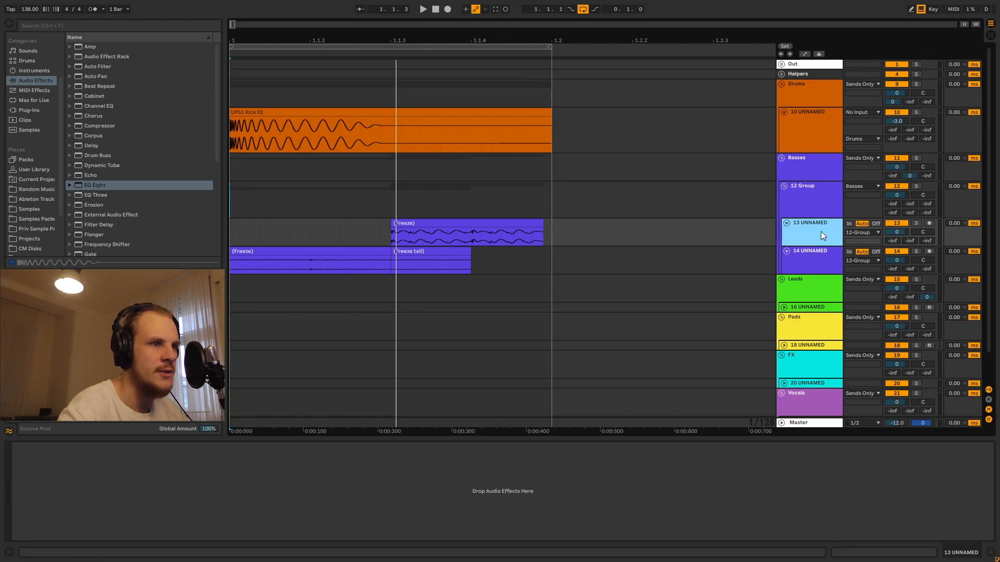
pyautogui.click(916, 223)
pyautogui.click(410, 223)
pyautogui.press('space')
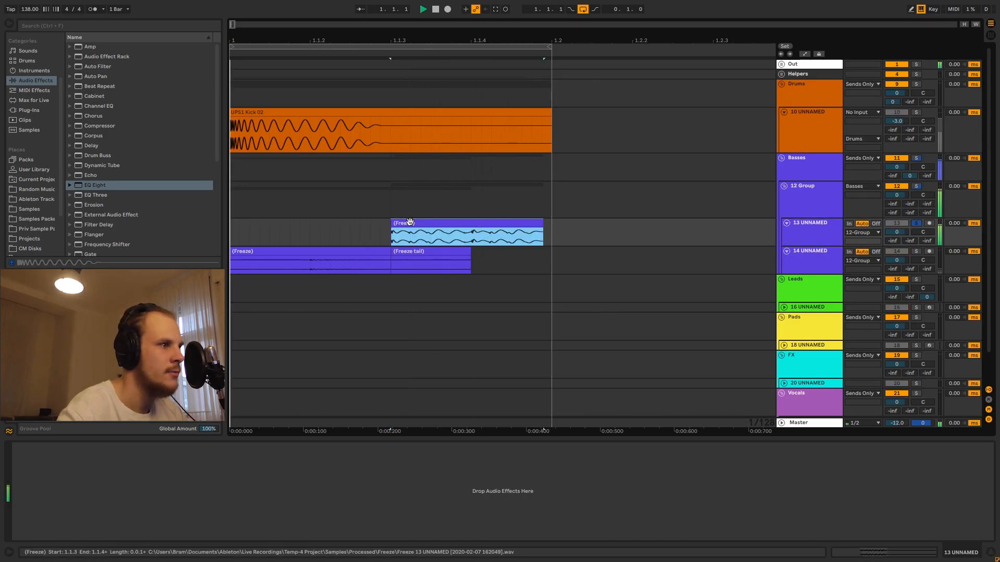
pyautogui.press('space')
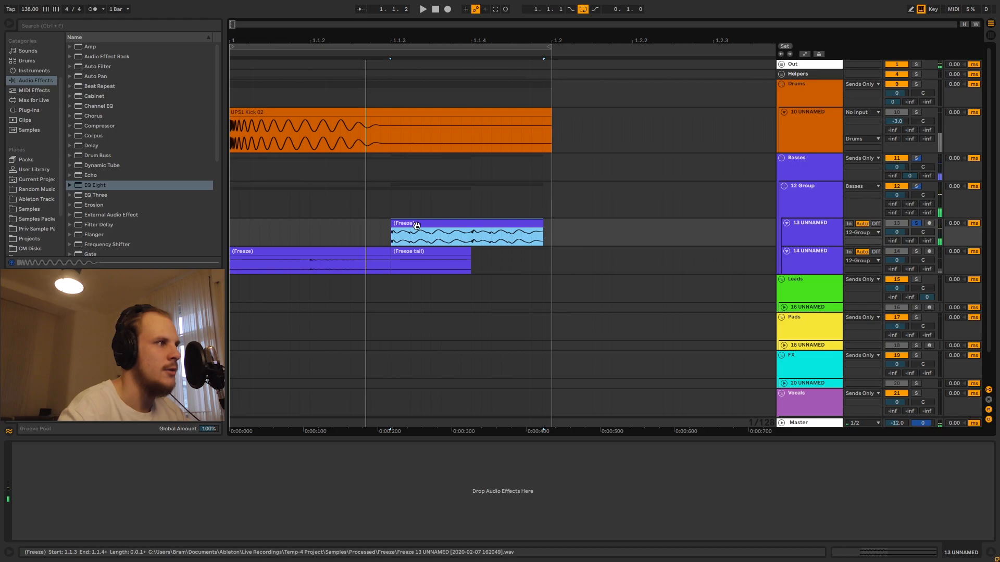
# - Solo the bass layer on track 14 inside the group and play its frozen clip to hear it alone
pyautogui.click(916, 252)
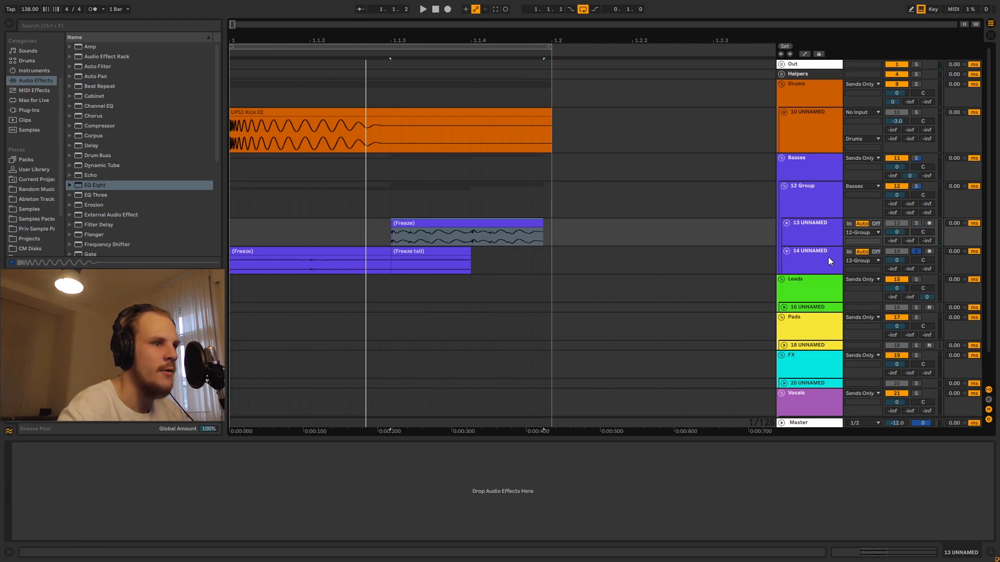
pyautogui.click(749, 261)
pyautogui.click(358, 254)
pyautogui.press('space')
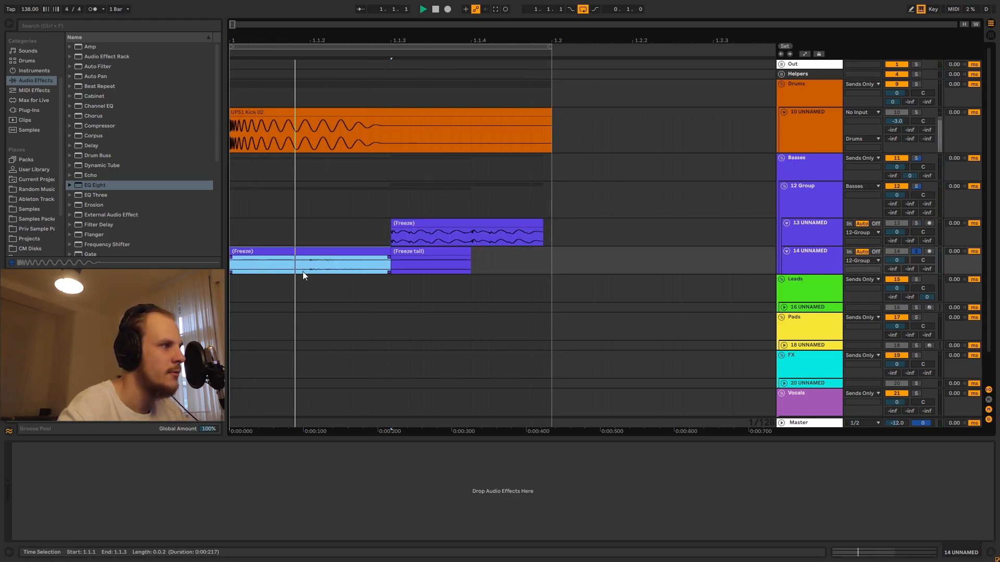
pyautogui.press('space')
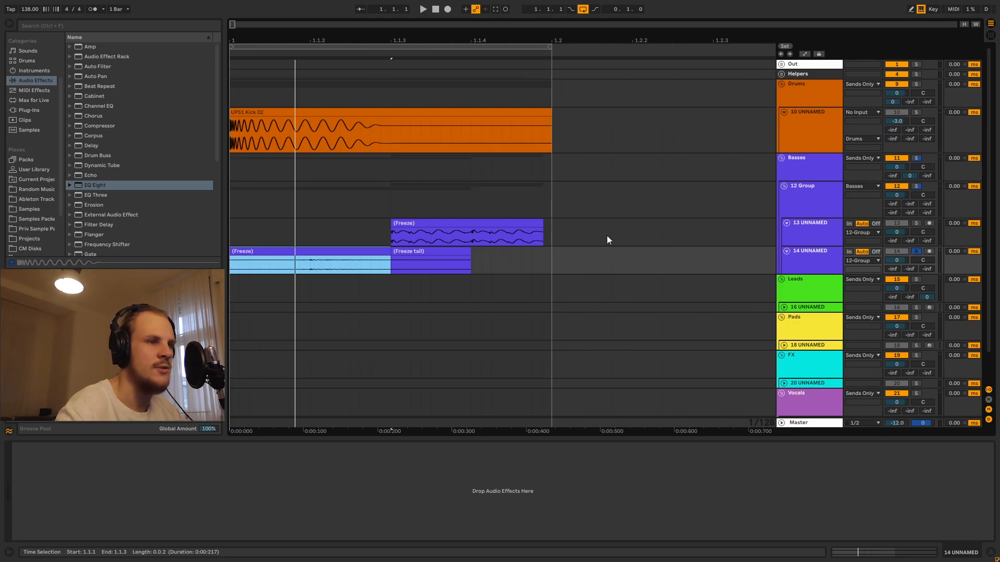
# - Unsolo track 14 and turn the Bass Extra Click rack on the 12 Group track back on
pyautogui.click(916, 251)
pyautogui.click(822, 191)
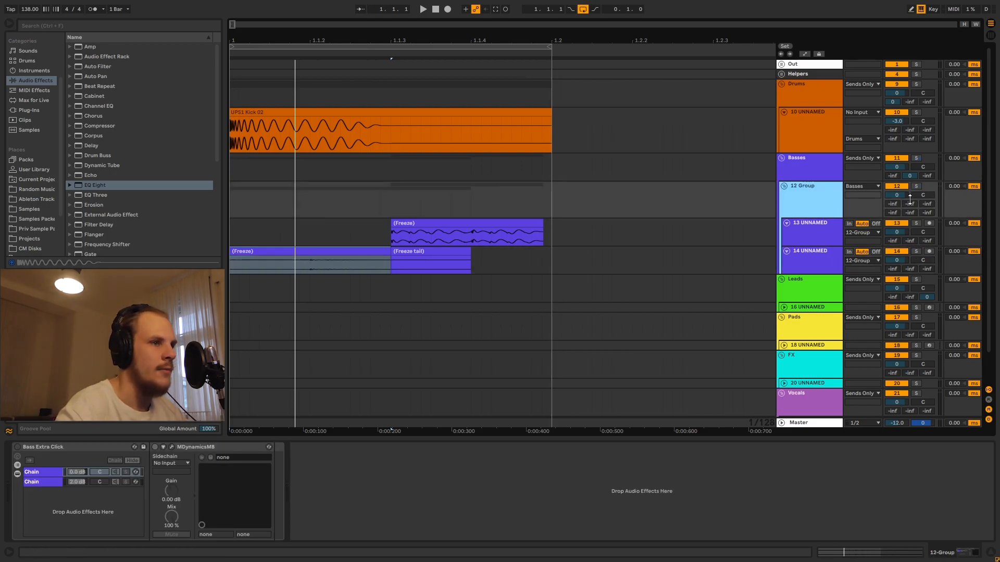
pyautogui.click(18, 447)
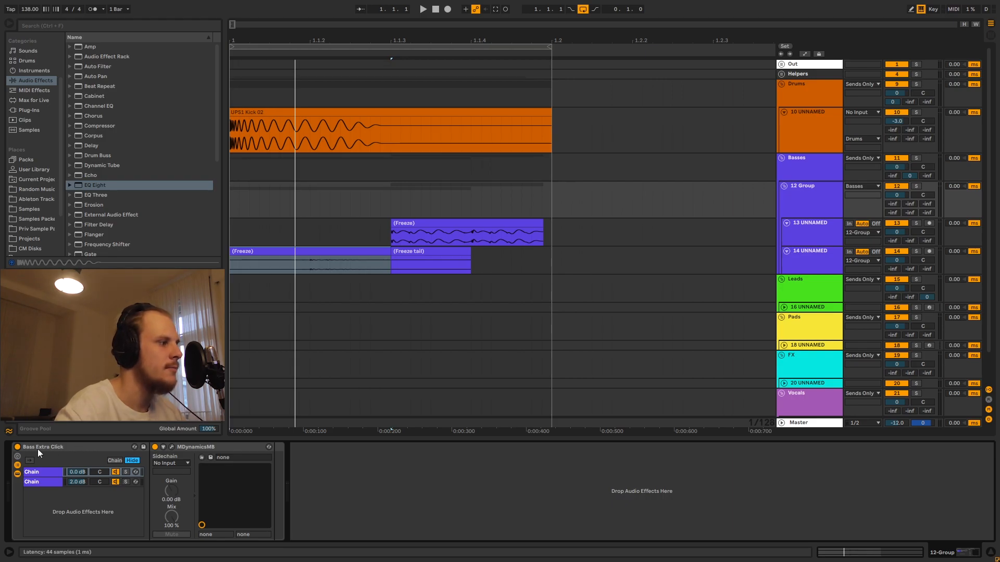
# - Compare which devices sit in the two chains of the Bass Extra Click rack
pyautogui.click(41, 482)
pyautogui.click(47, 473)
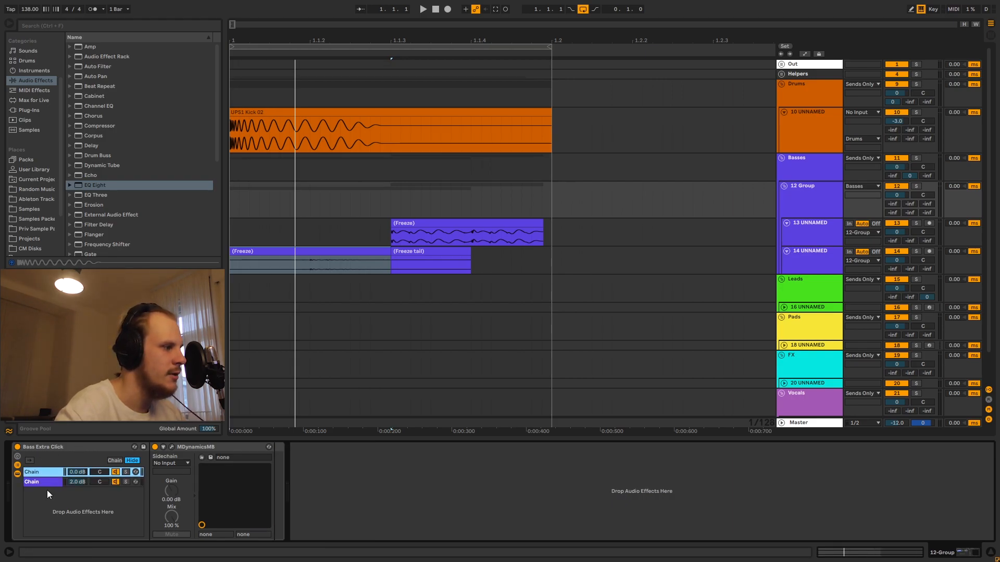
pyautogui.click(50, 483)
pyautogui.click(49, 473)
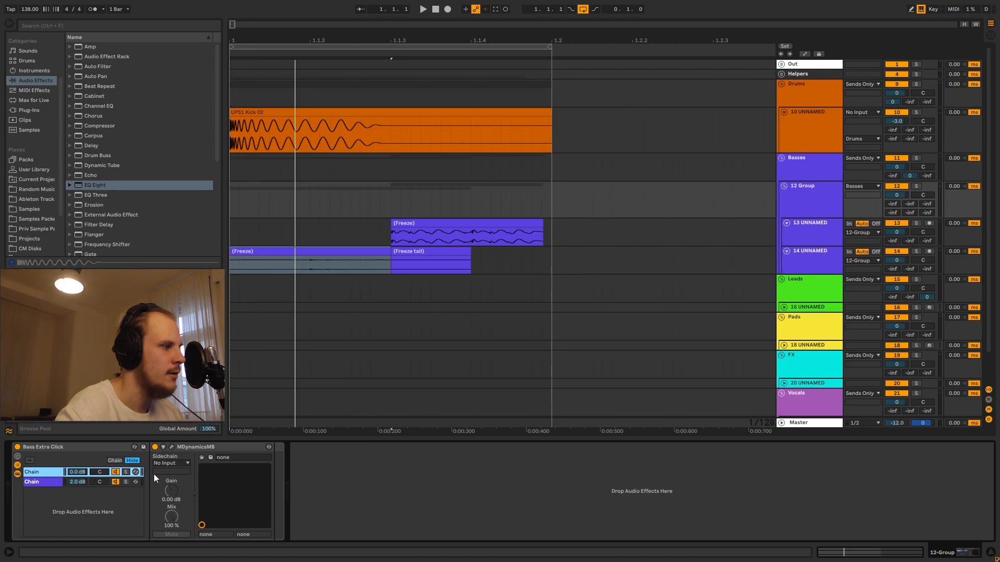
pyautogui.click(42, 484)
# - Examine the settings and muted bands of the MDynamicsMB plugin in the first chain, and close its window
pyautogui.click(46, 473)
pyautogui.click(172, 447)
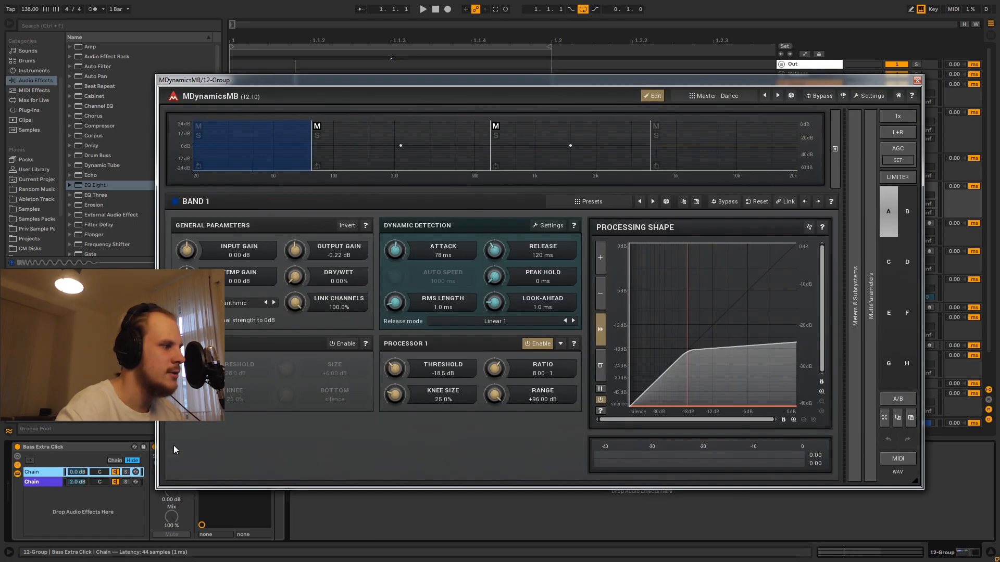
pyautogui.moveTo(417, 81); pyautogui.dragTo(461, 43)
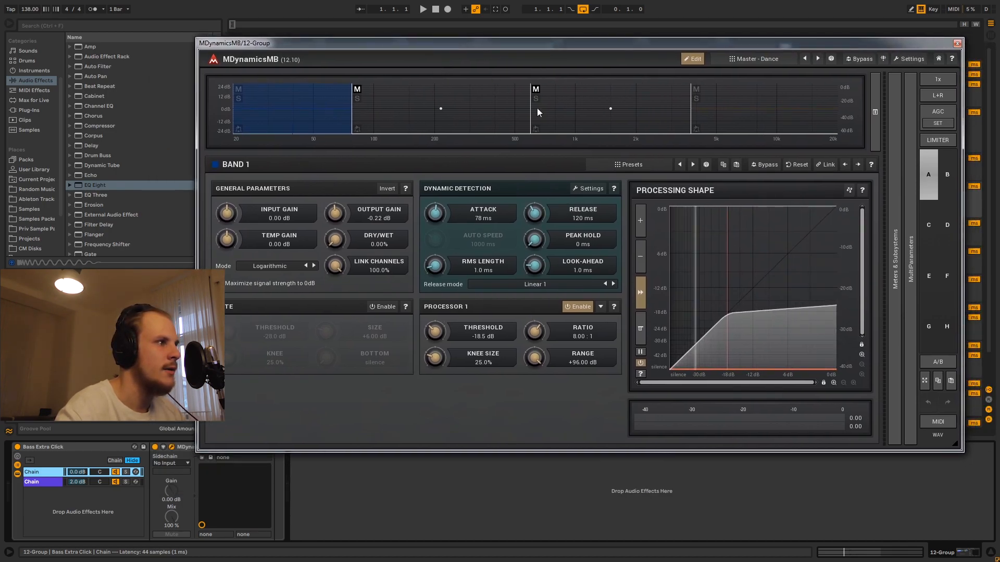
pyautogui.click(432, 114)
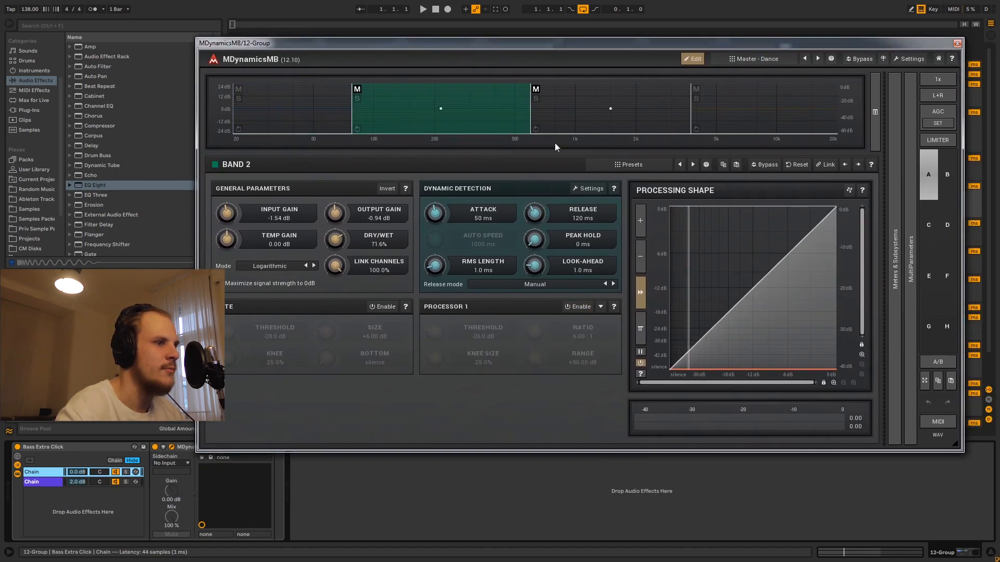
pyautogui.click(540, 115)
pyautogui.click(739, 121)
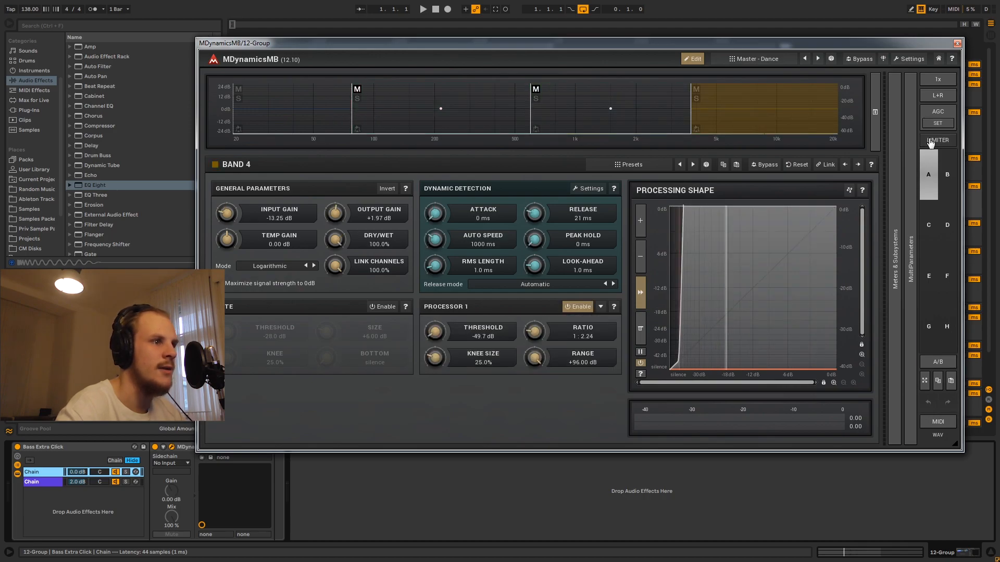
pyautogui.click(957, 44)
# - Examine the settings and muted bands of the MDynamicsMB plugin in the second chain, and close its window
pyautogui.click(54, 482)
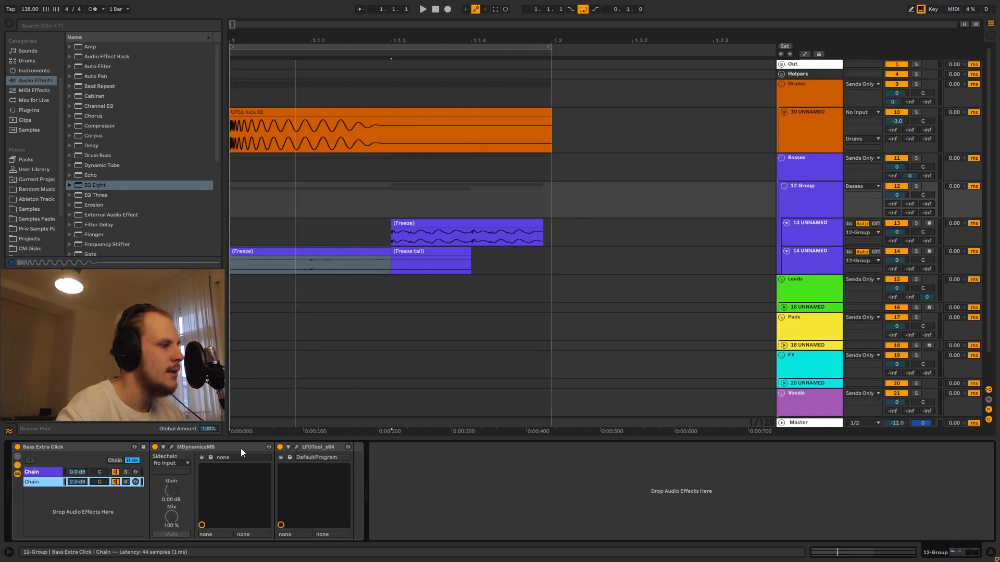
pyautogui.click(169, 447)
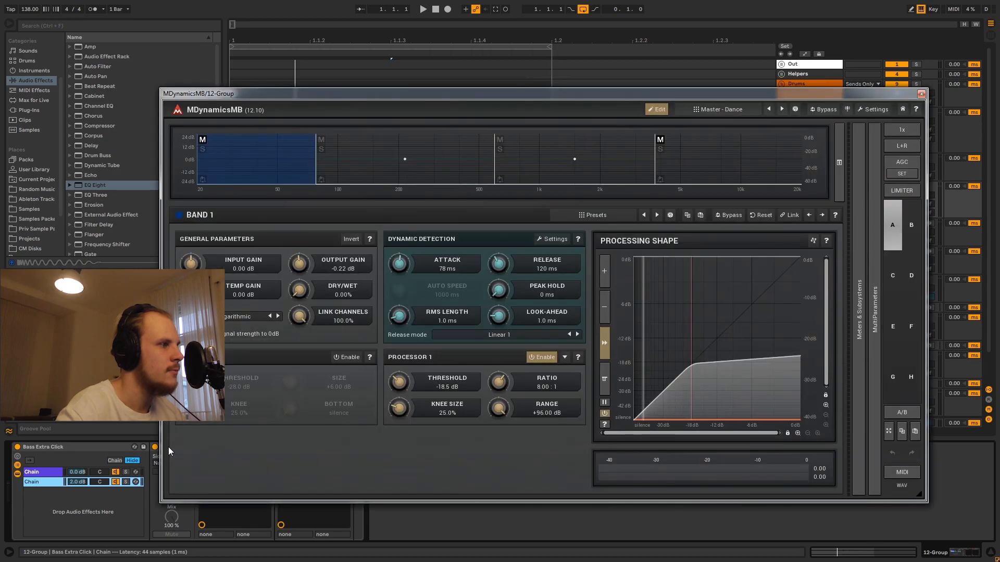
pyautogui.click(388, 173)
pyautogui.click(592, 177)
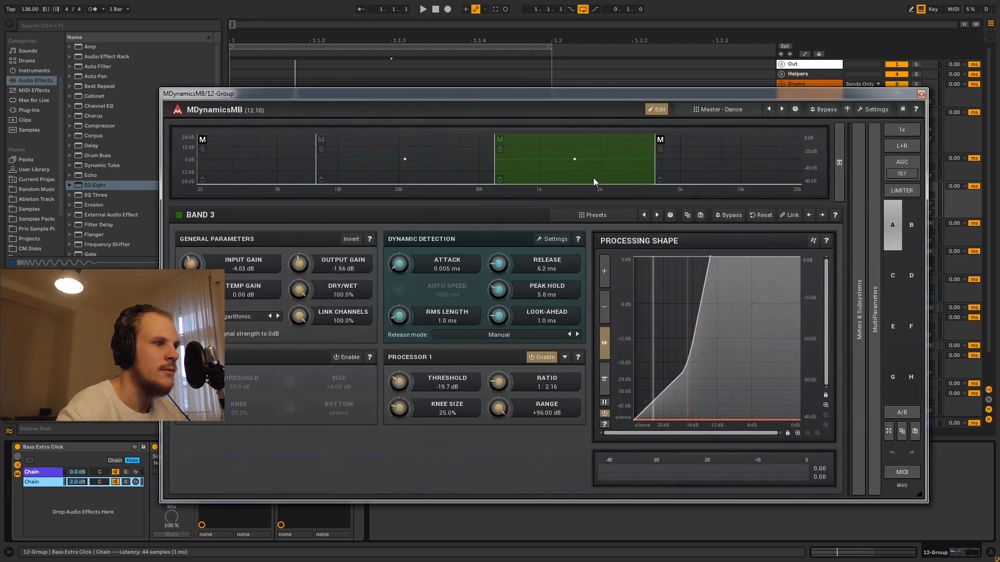
pyautogui.click(702, 173)
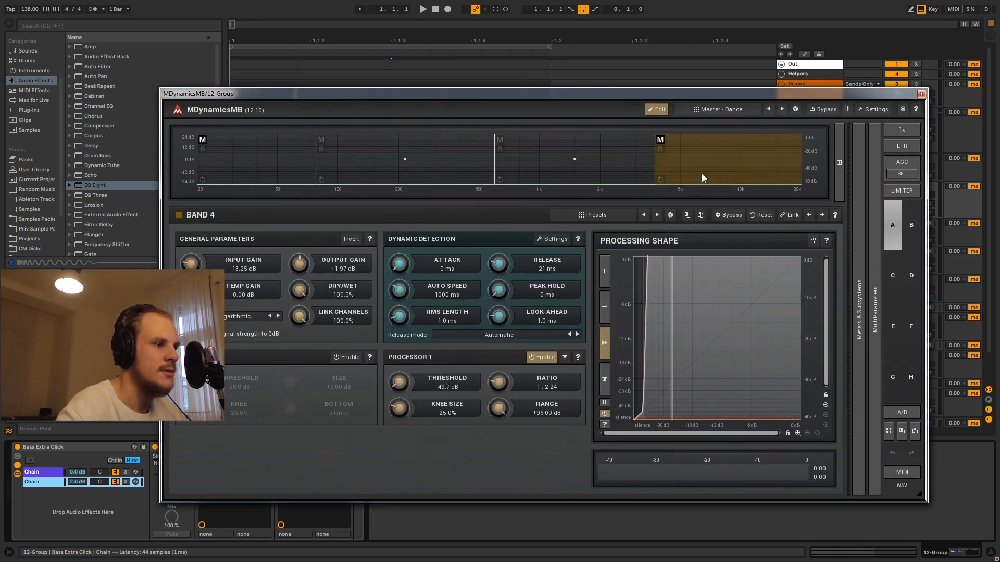
pyautogui.click(921, 94)
# - Solo the first chain of the Bass Extra Click rack and play the loop to hear it in isolation
pyautogui.click(33, 472)
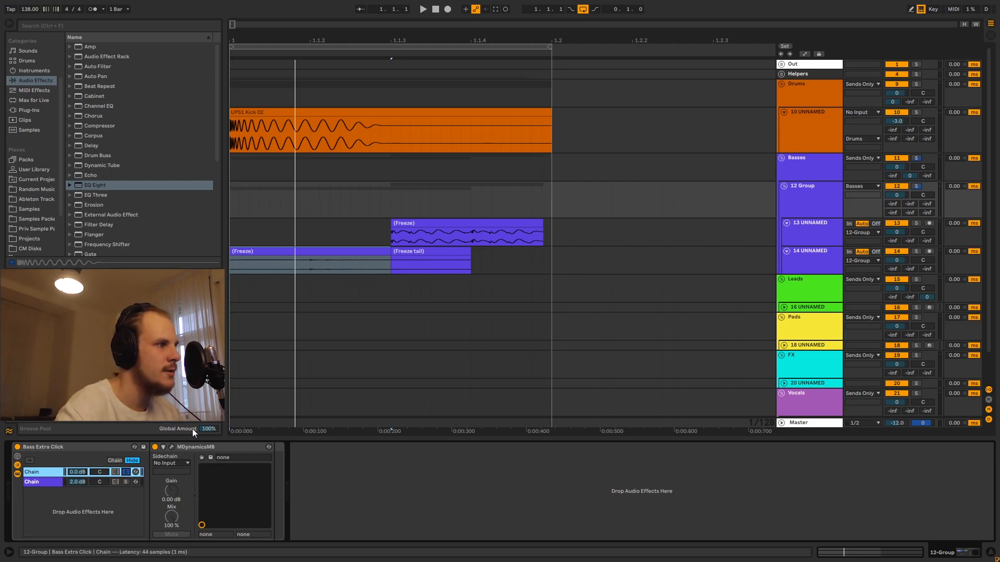
pyautogui.press('space')
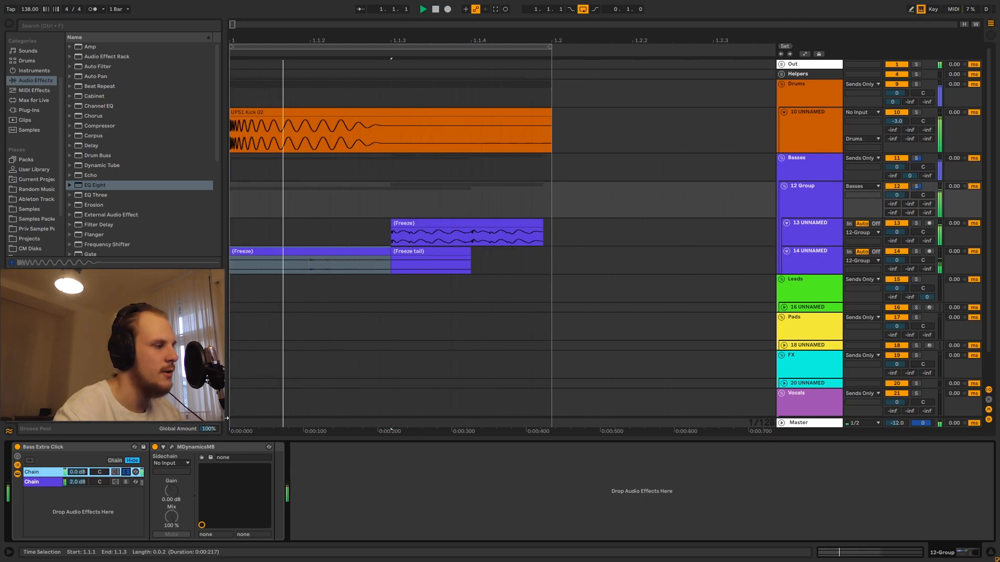
pyautogui.press('space')
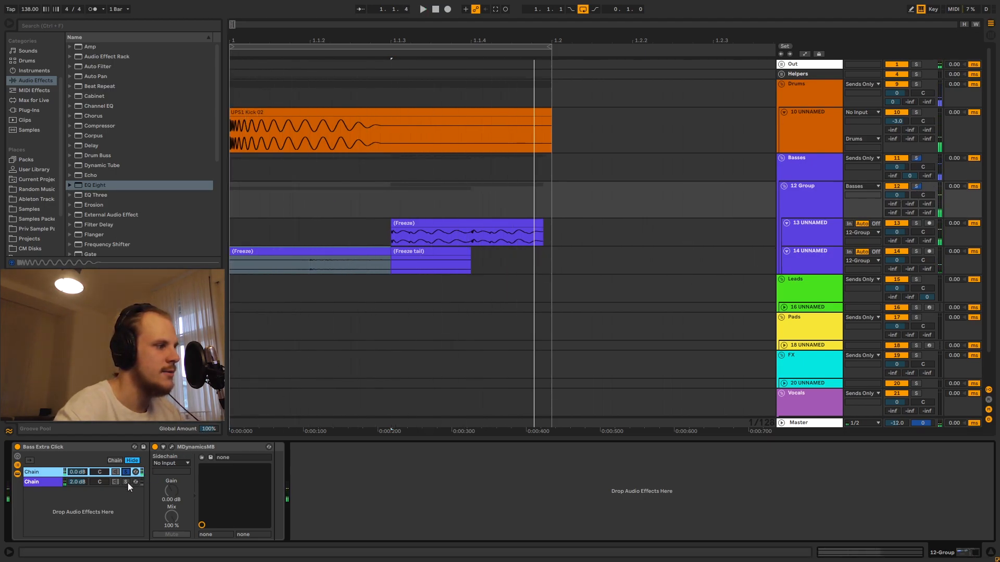
# - Solo the second chain of the Bass Extra Click rack and play the loop from the start to hear it in isolation
pyautogui.click(126, 482)
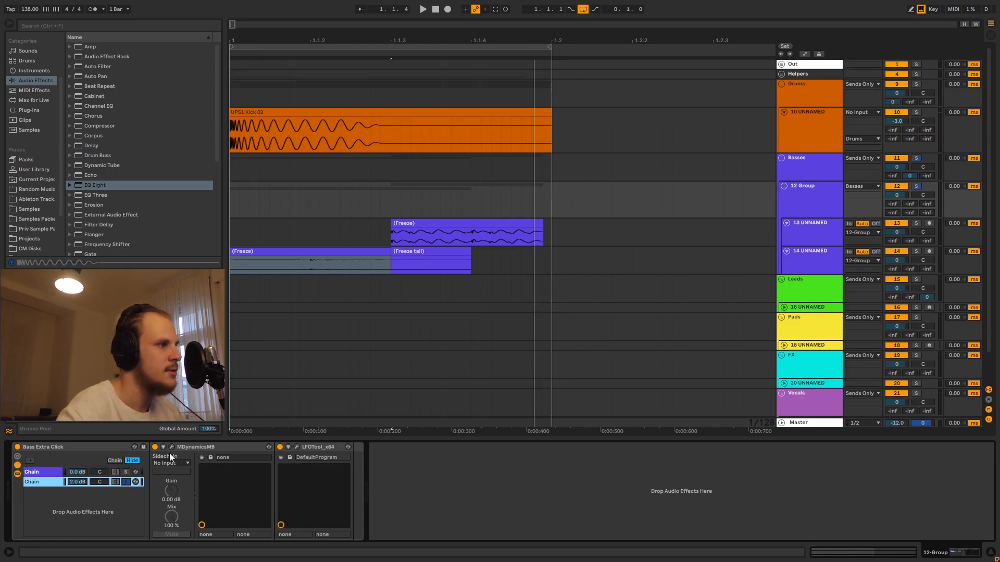
pyautogui.click(232, 186)
pyautogui.press('space')
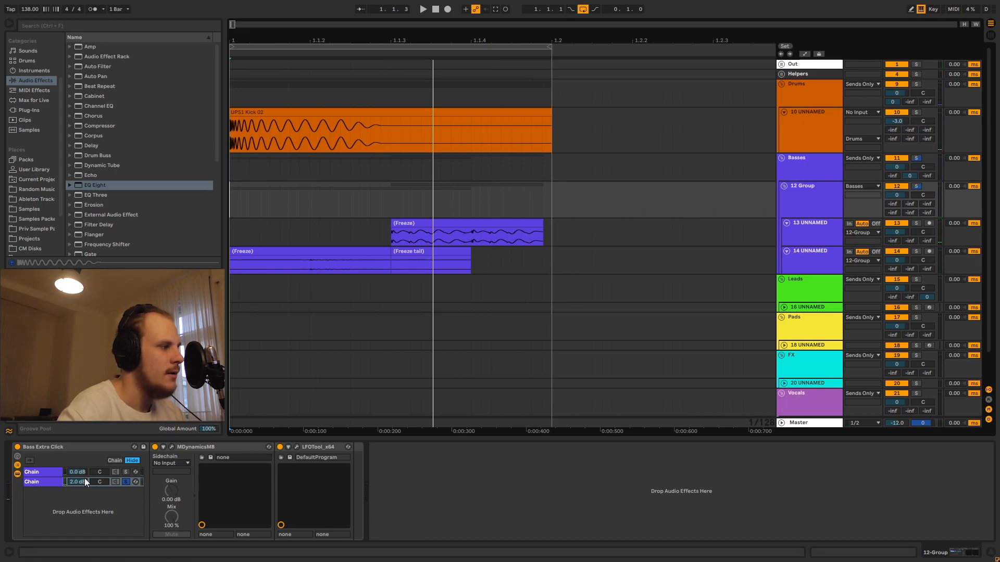
# - Compare which MDynamicsMB bands are muted in the first chain with those muted in the second chain
pyautogui.click(52, 474)
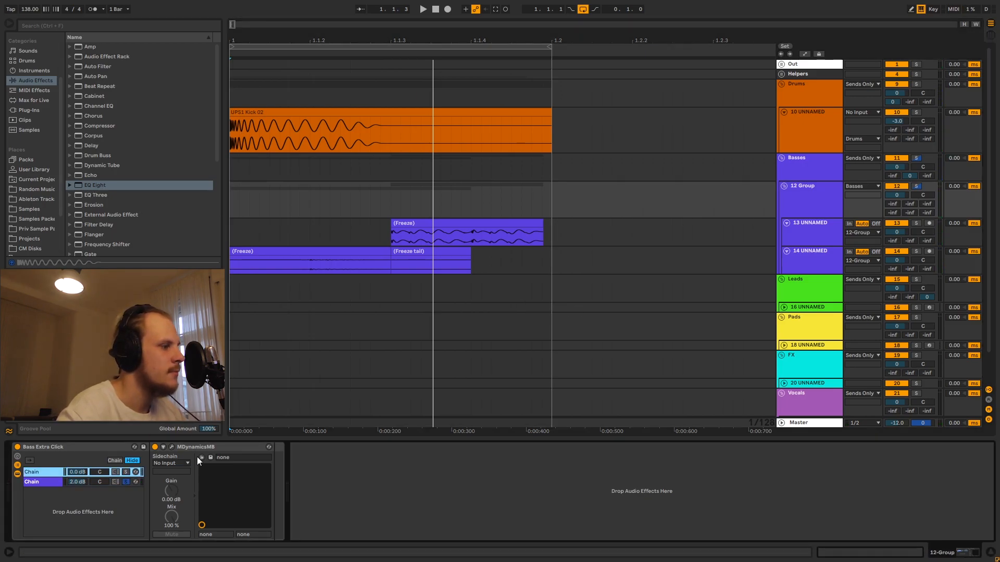
pyautogui.click(172, 448)
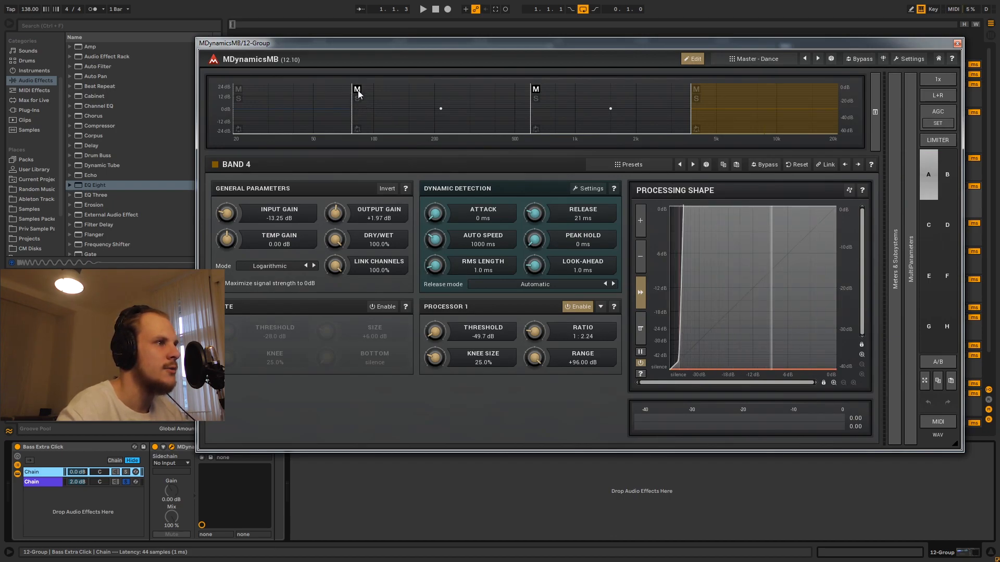
pyautogui.click(956, 43)
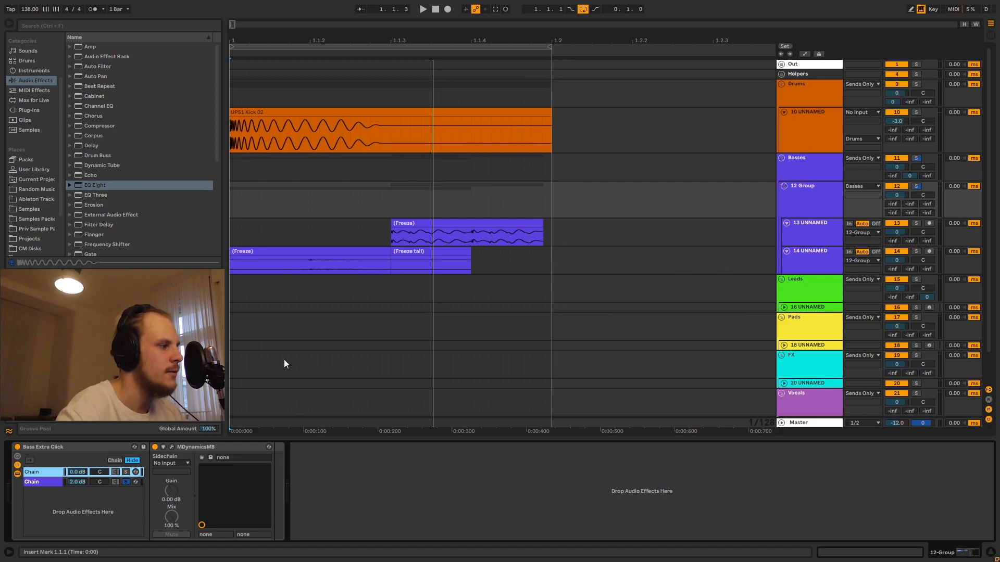
pyautogui.click(52, 482)
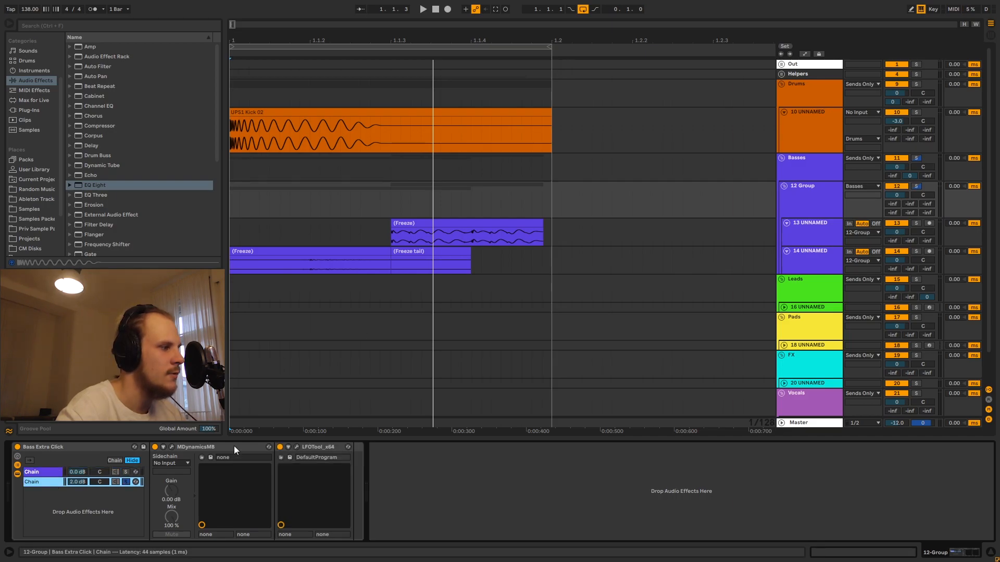
pyautogui.click(172, 447)
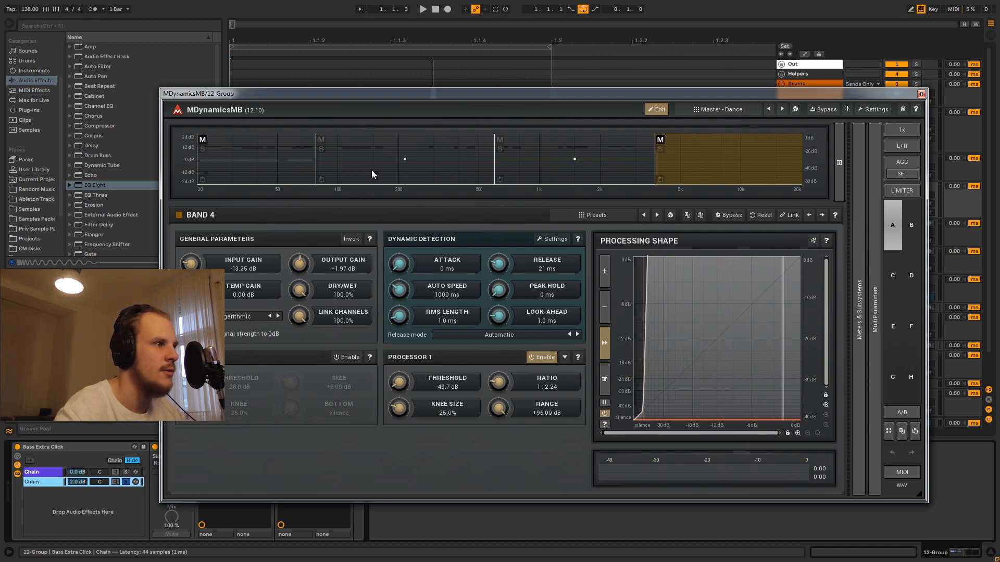
pyautogui.click(921, 94)
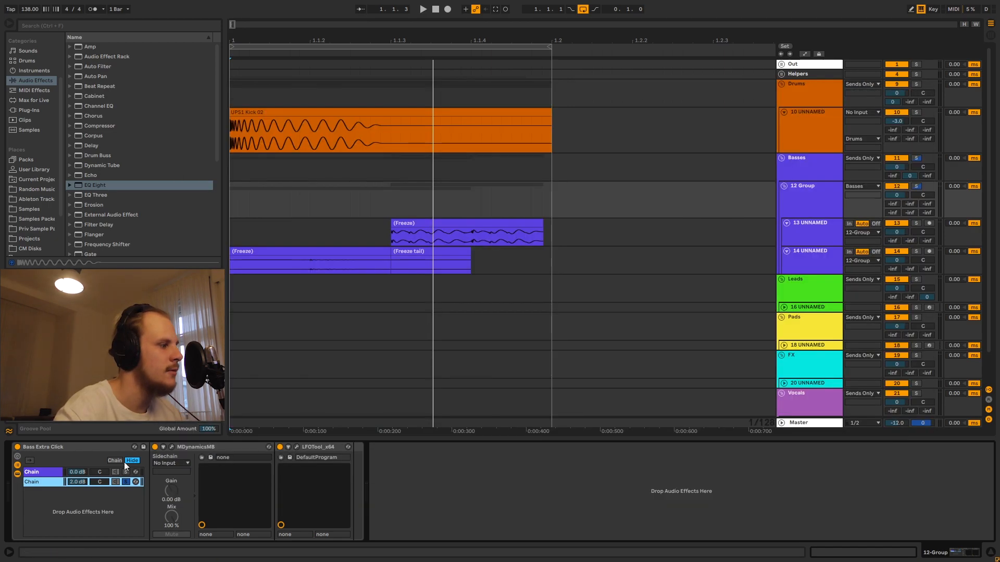
# - Recheck the muted bands of MDynamicsMB in the first chain, and close its window
pyautogui.click(46, 473)
pyautogui.click(172, 446)
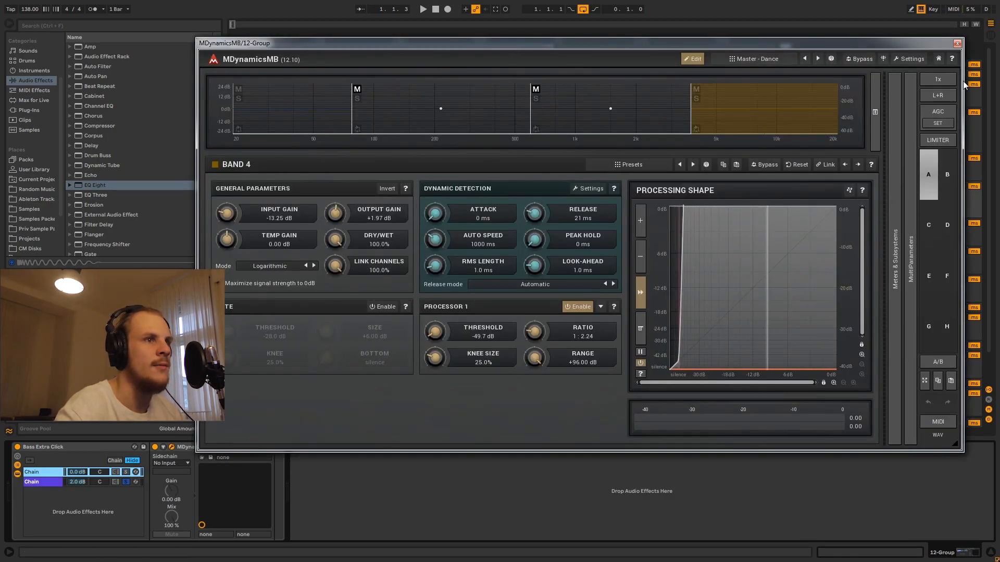
pyautogui.click(957, 44)
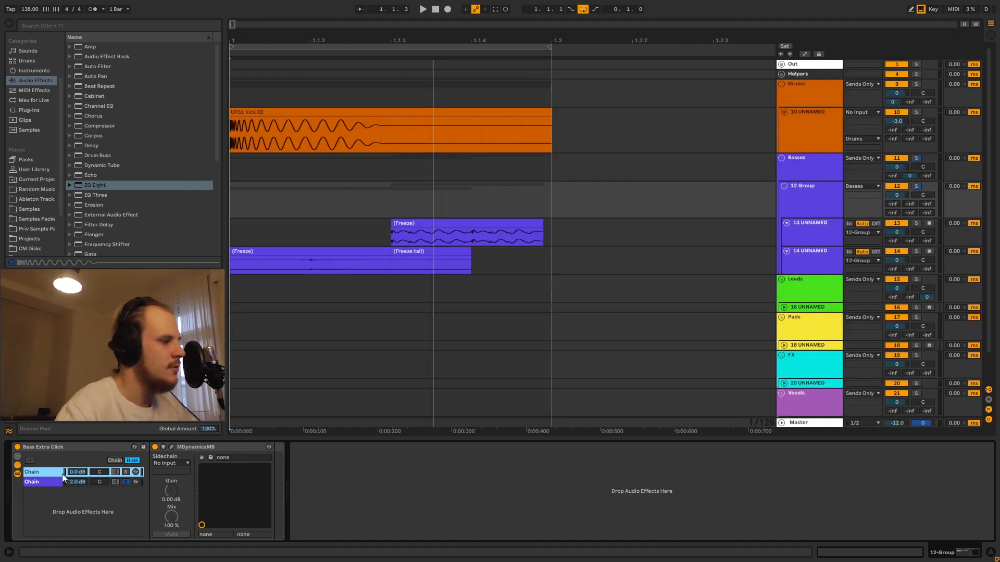
# - Open LFOTool in the second chain of Bass Extra Click, solo 12 Group, and play the loop
pyautogui.click(48, 482)
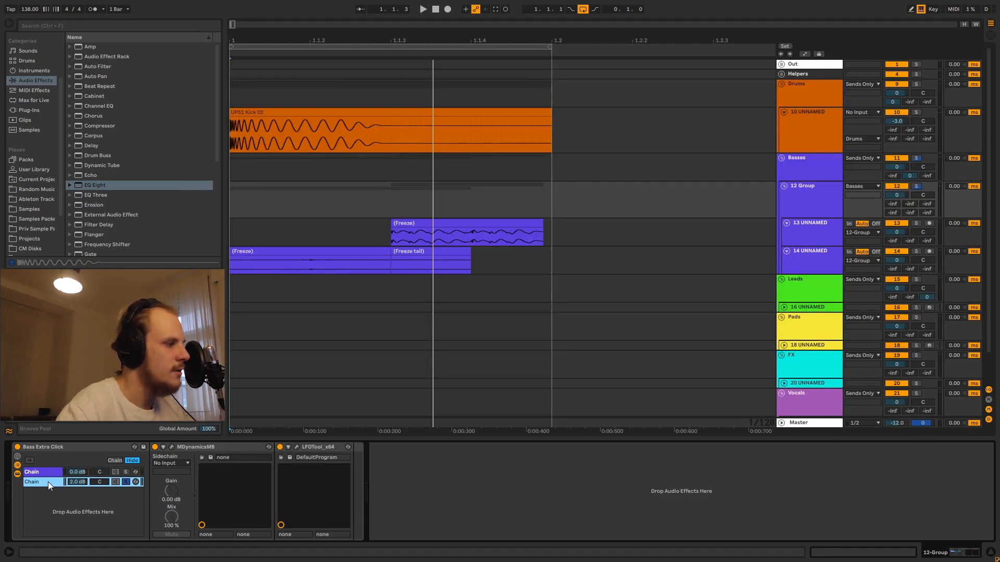
pyautogui.click(319, 448)
pyautogui.click(297, 447)
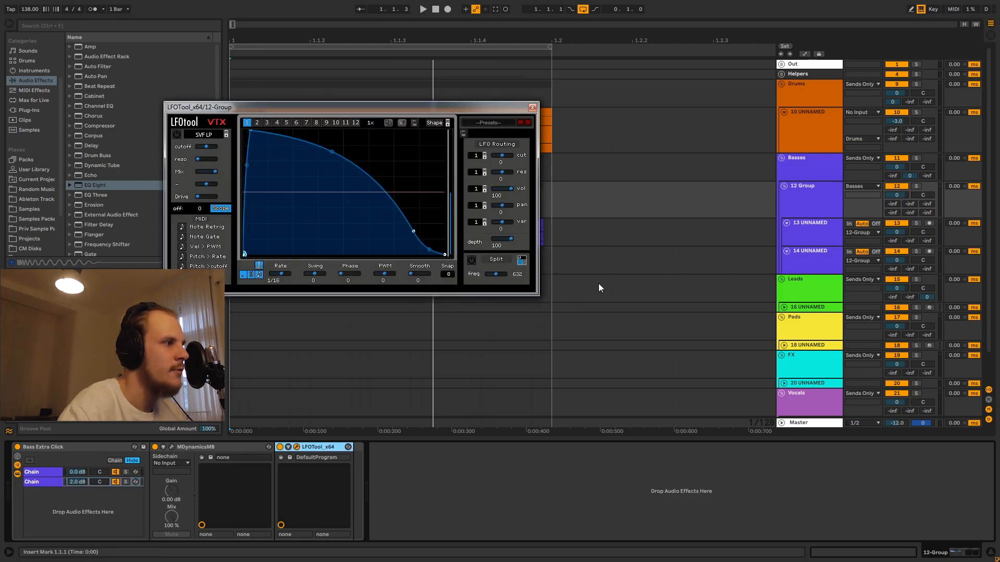
pyautogui.click(916, 186)
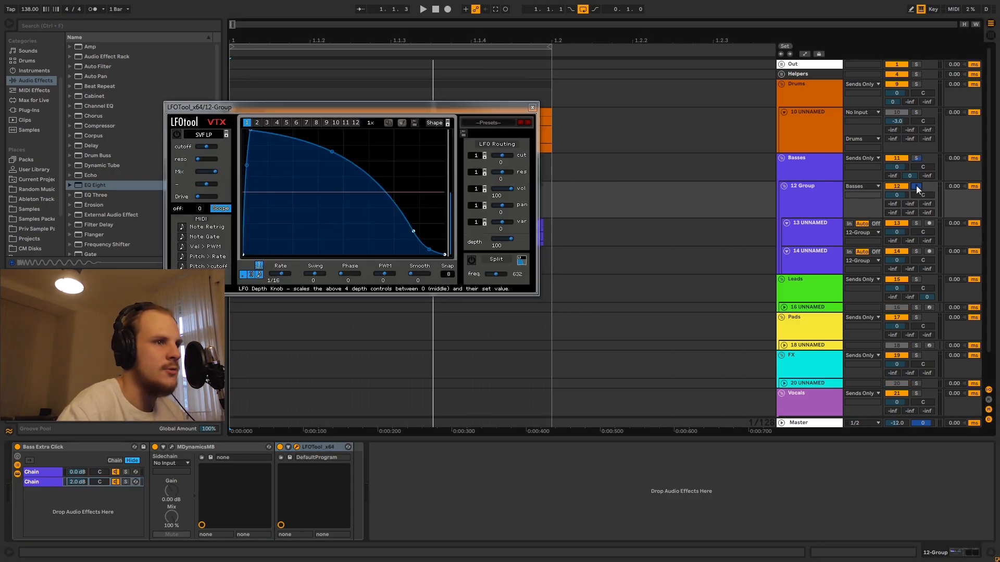
pyautogui.press('space')
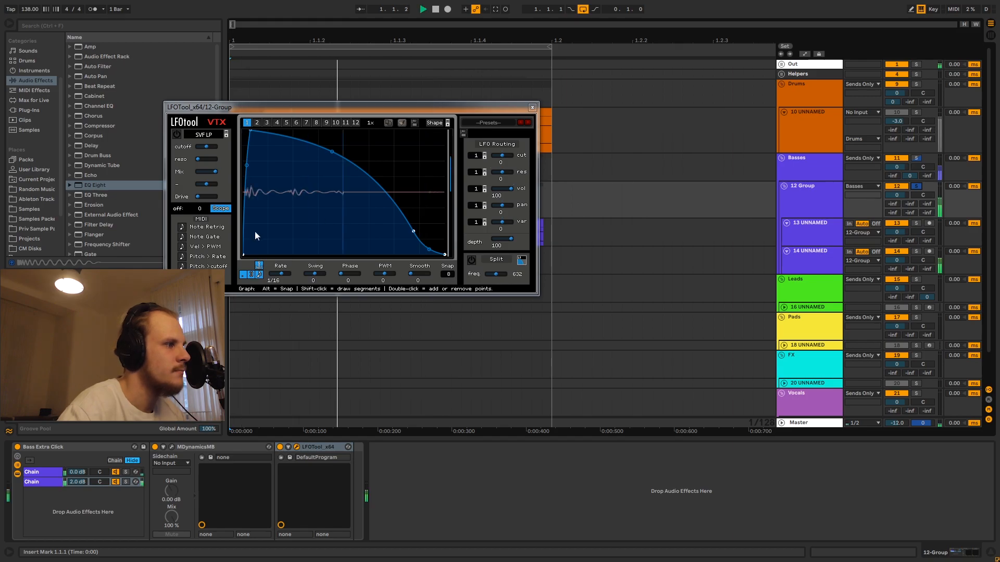
# - Try shortening LFOTool's volume curve during playback by moving its lower breakpoint toward the start, and return it to about its original position
pyautogui.moveTo(413, 230); pyautogui.dragTo(292, 232)
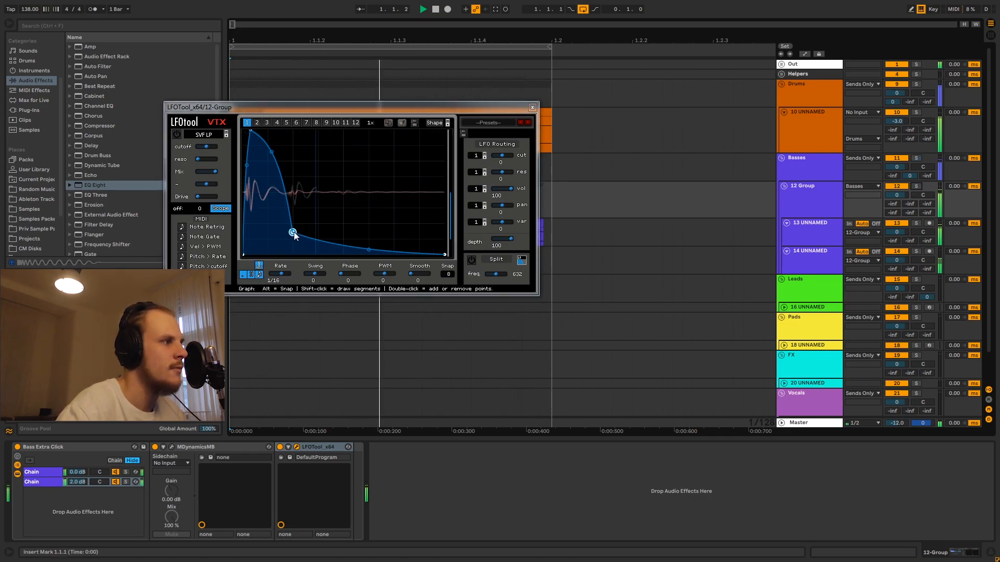
pyautogui.moveTo(293, 232); pyautogui.dragTo(412, 229)
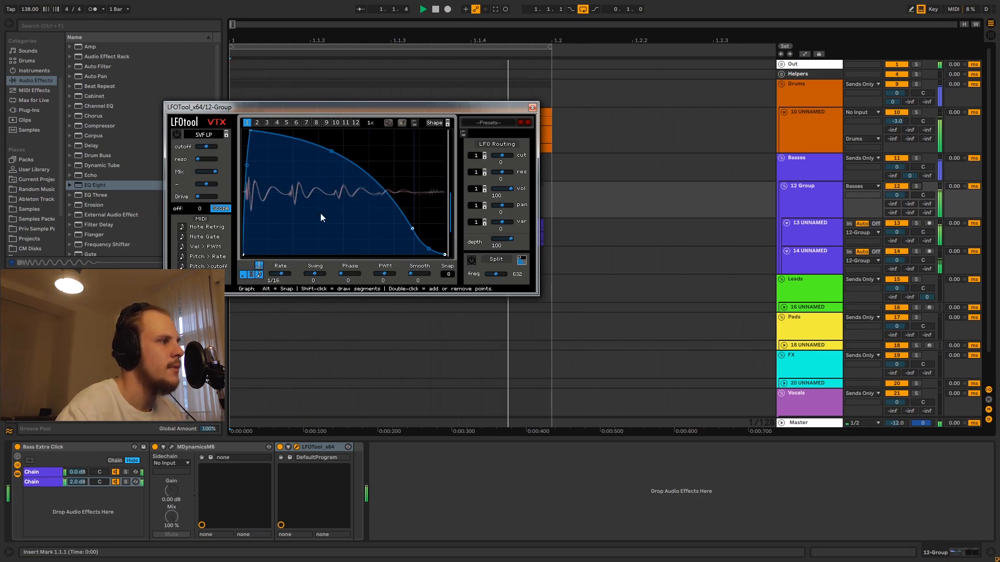
pyautogui.press('space')
# - Reshape LFOTool's volume curve into a quick initial decay, with a breakpoint at about half height followed by a fading tail
pyautogui.moveTo(412, 229); pyautogui.dragTo(371, 272)
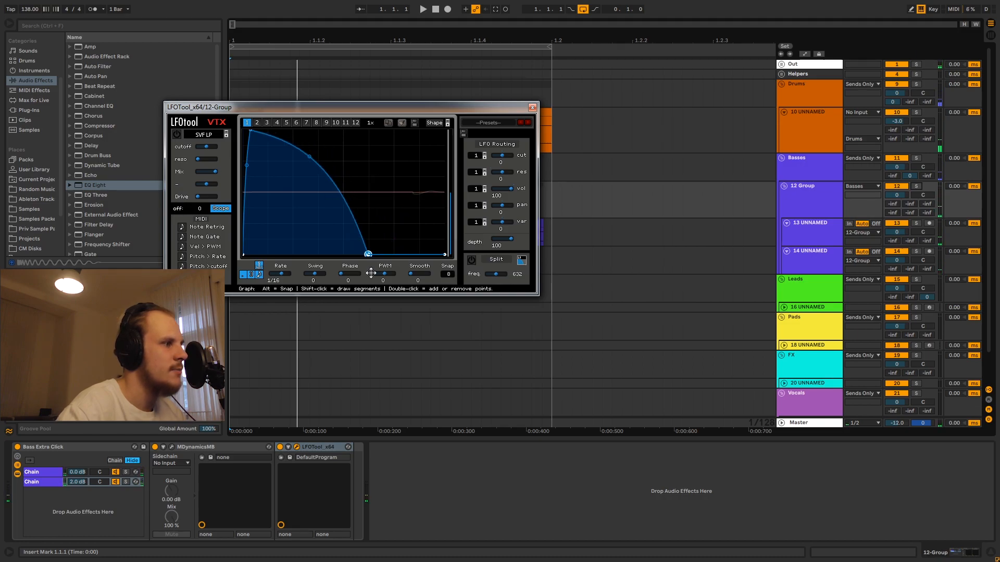
pyautogui.moveTo(312, 168); pyautogui.dragTo(318, 205)
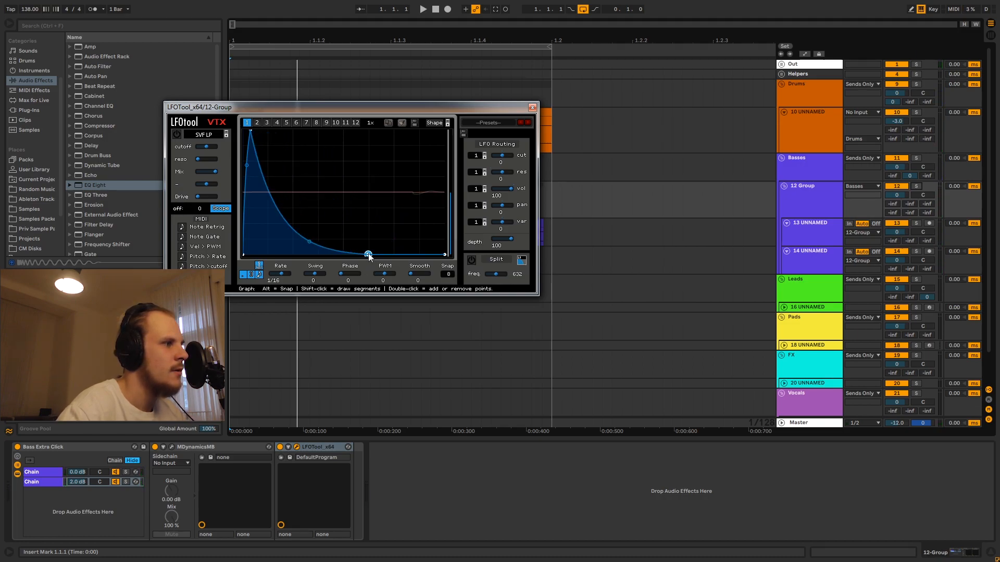
pyautogui.moveTo(368, 255); pyautogui.dragTo(494, 281)
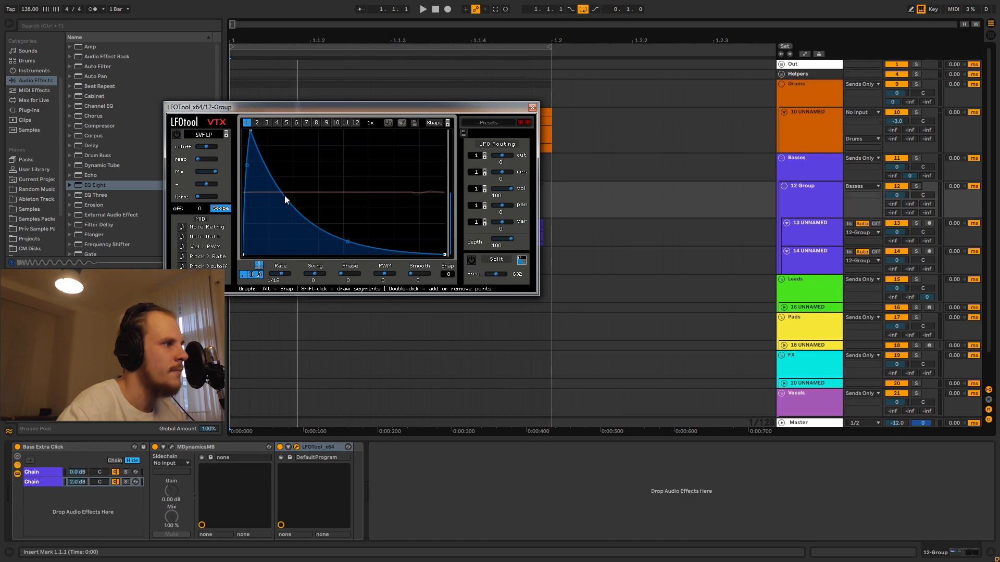
pyautogui.moveTo(284, 196); pyautogui.dragTo(289, 195)
# - Raise the tail of LFOTool's volume curve to about half level while the loop plays, and close the plugin window
pyautogui.press('space')
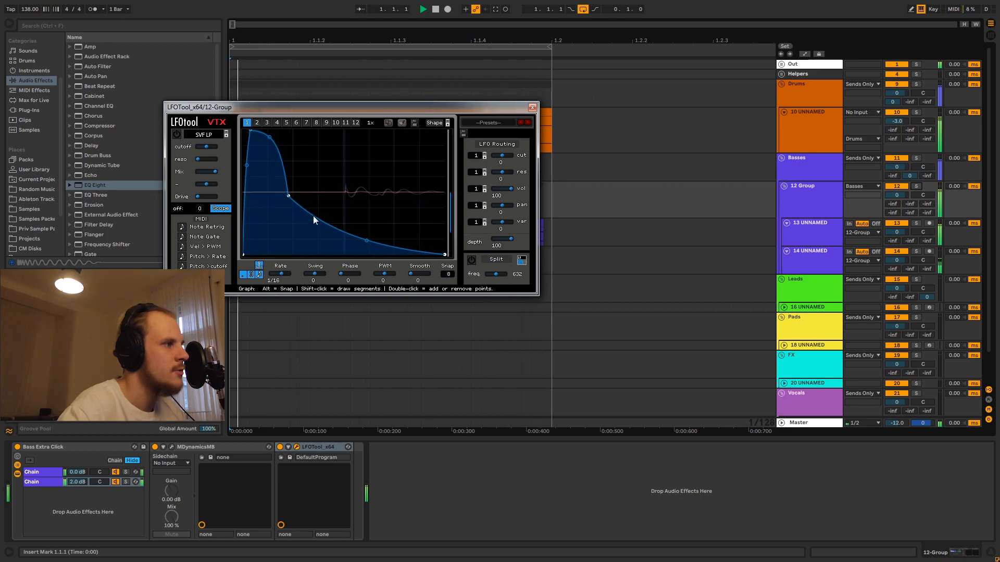
pyautogui.moveTo(367, 240); pyautogui.dragTo(367, 199)
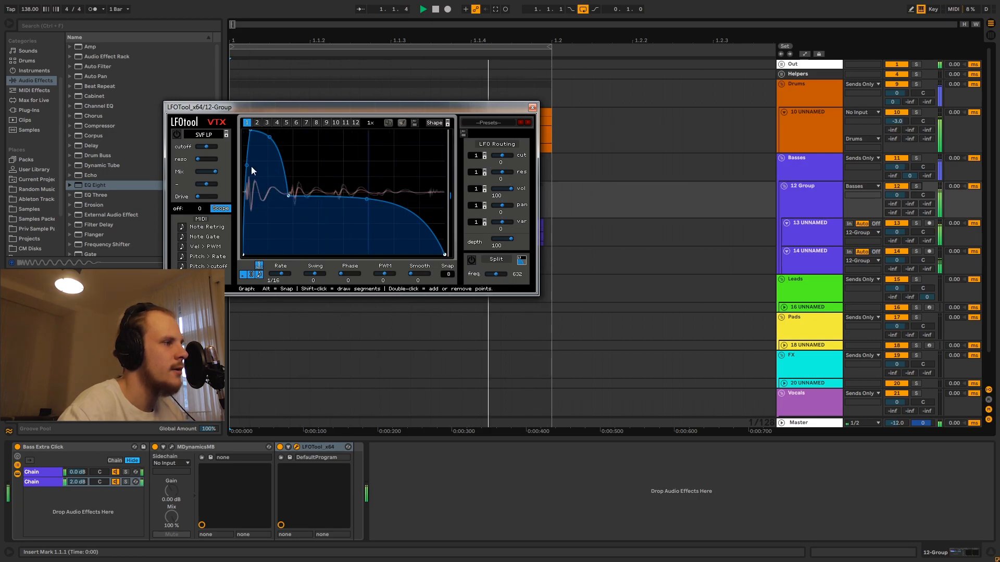
pyautogui.moveTo(366, 201); pyautogui.dragTo(367, 194)
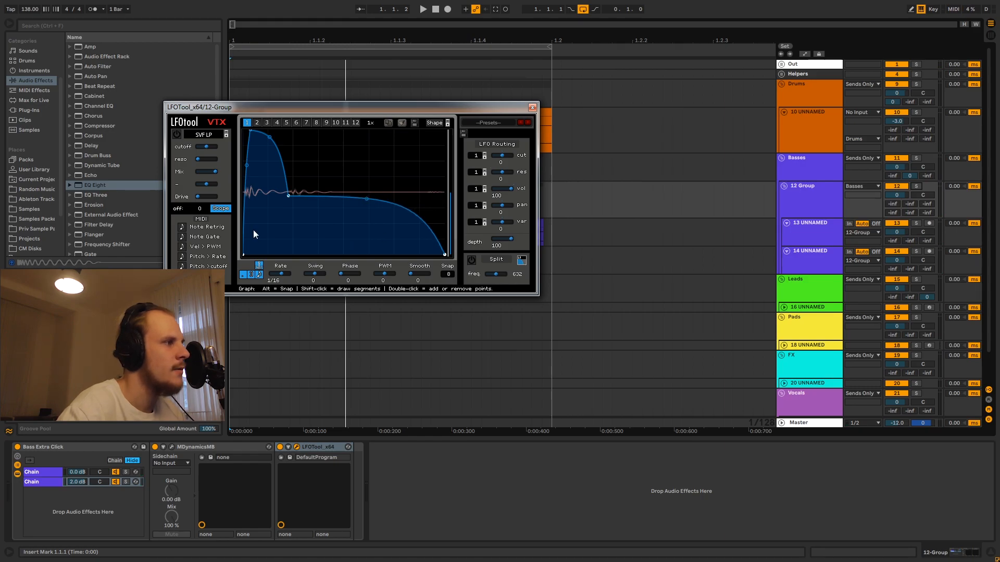
pyautogui.click(532, 108)
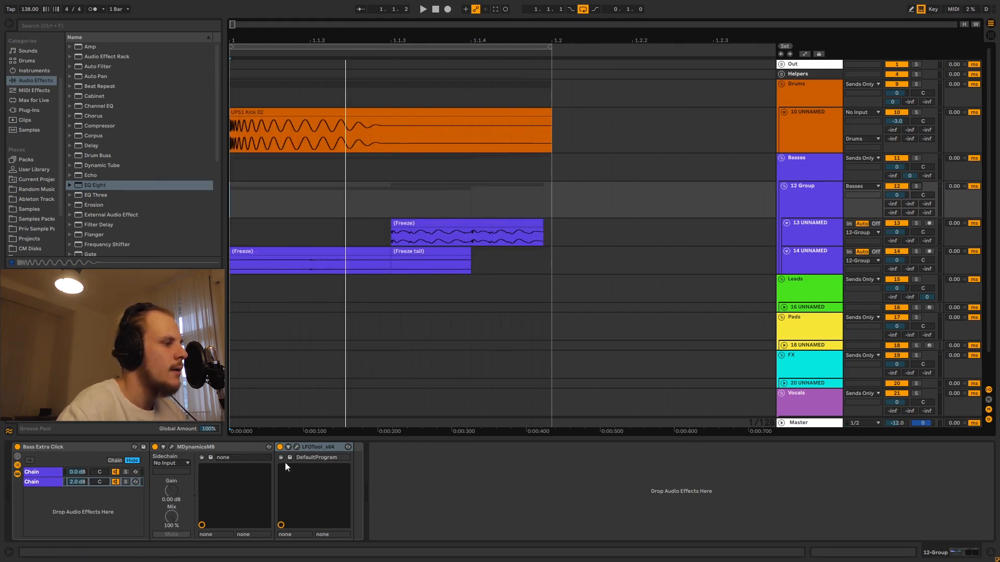
# - Review the band 3 settings of MDynamicsMB in the second chain, and recheck LFOTool's volume curve, closing both windows
pyautogui.click(171, 447)
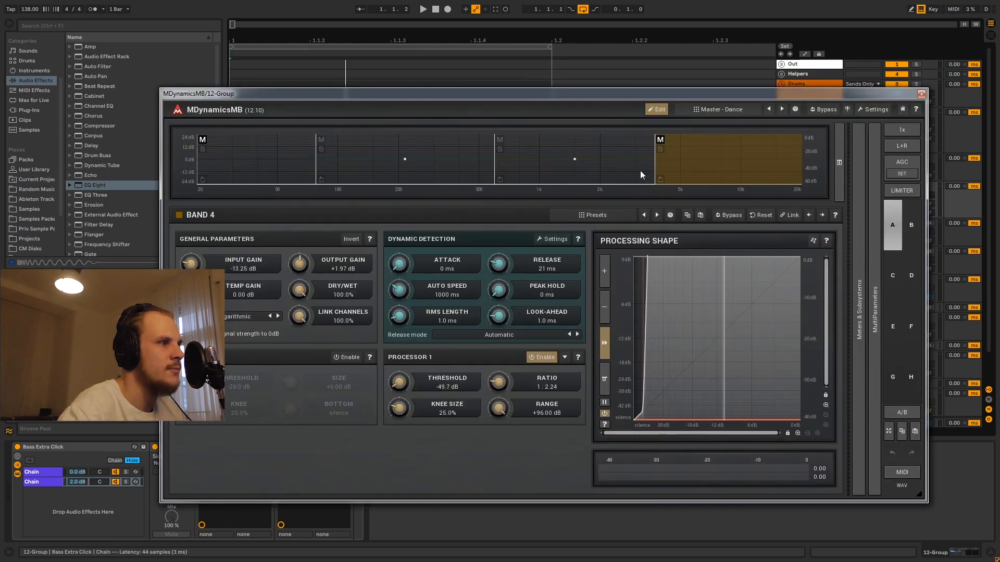
pyautogui.click(529, 169)
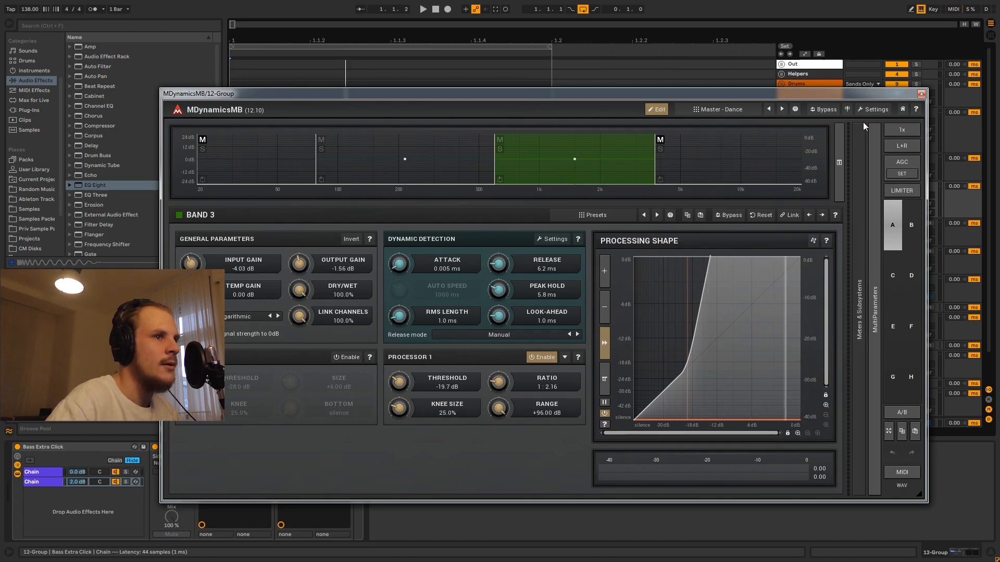
pyautogui.click(921, 93)
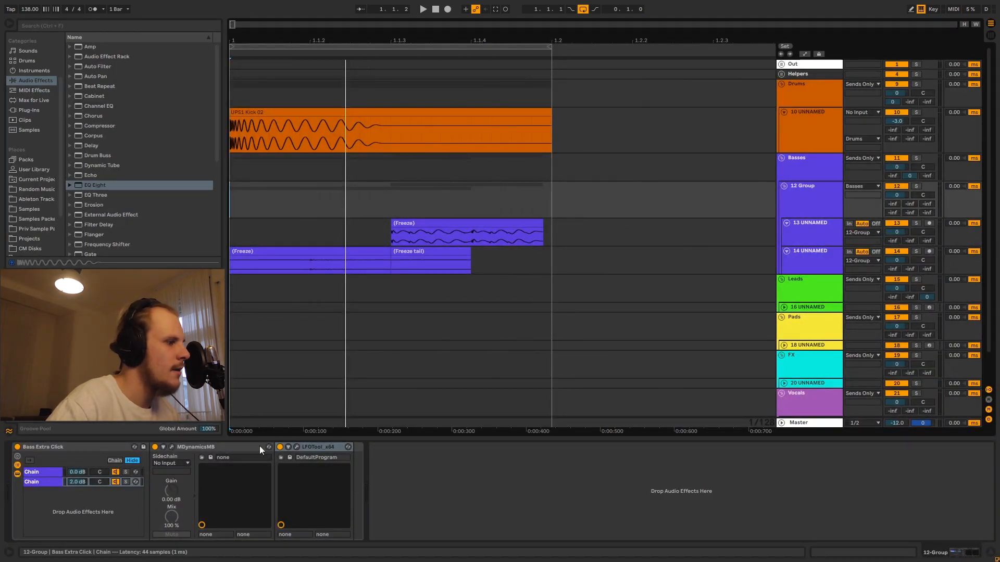
pyautogui.click(297, 447)
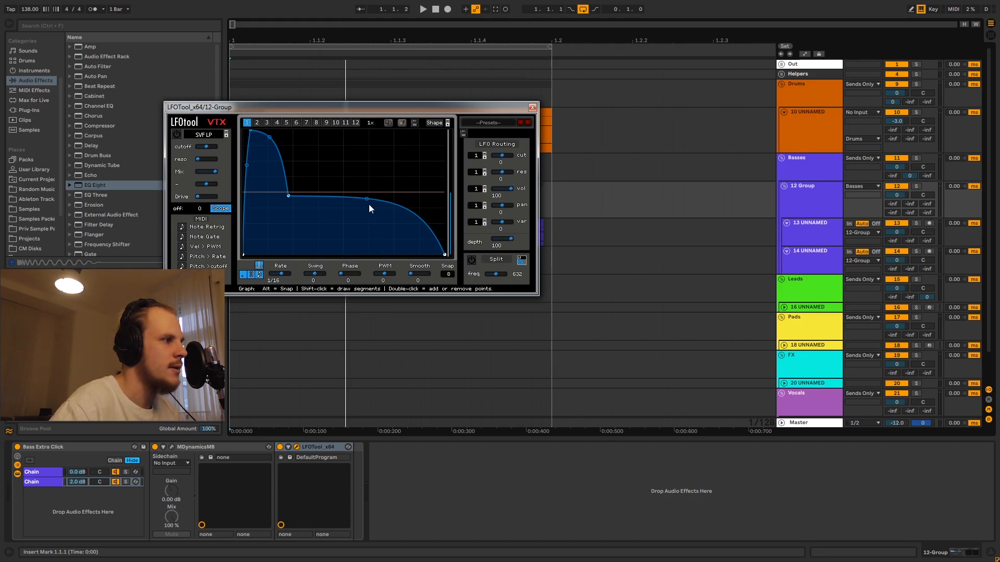
pyautogui.click(533, 107)
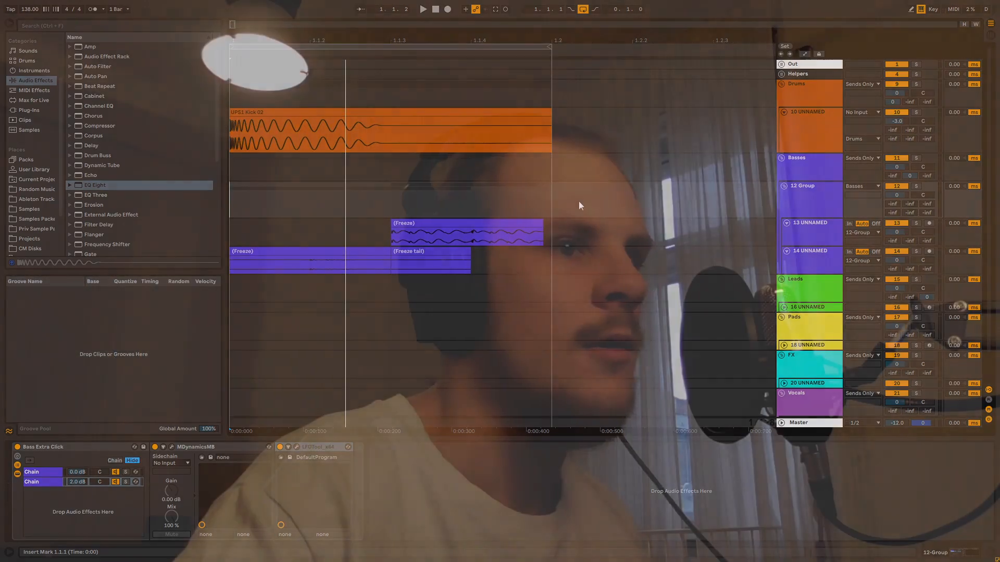